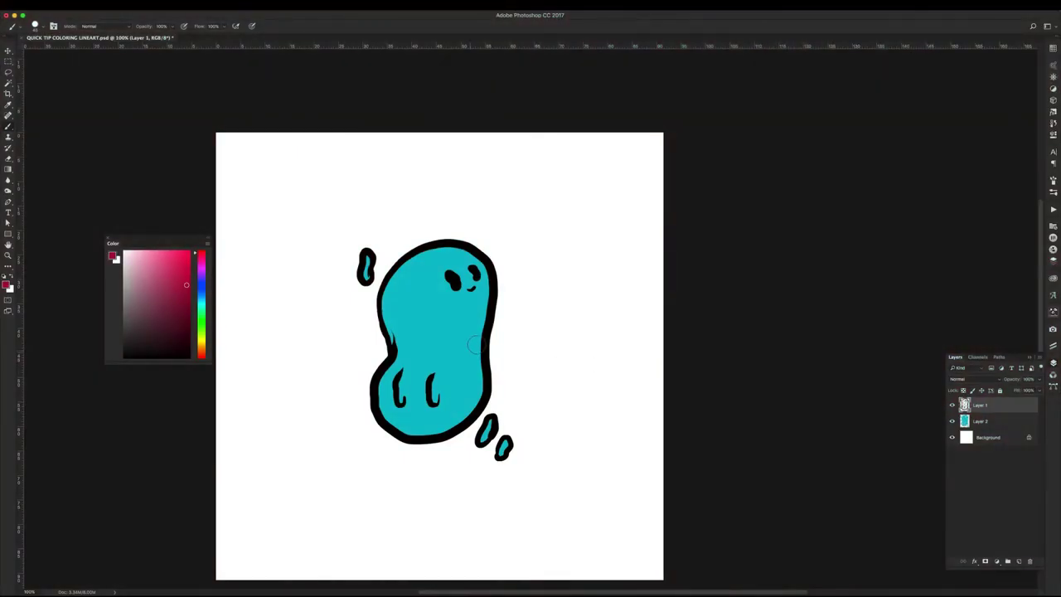
Step: Tint Layer 1's black line art dark red with a Color Overlay layer style
{"action": "scroll", "coordinate": [531, 317], "scroll_direction": "right", "scroll_amount": 2}
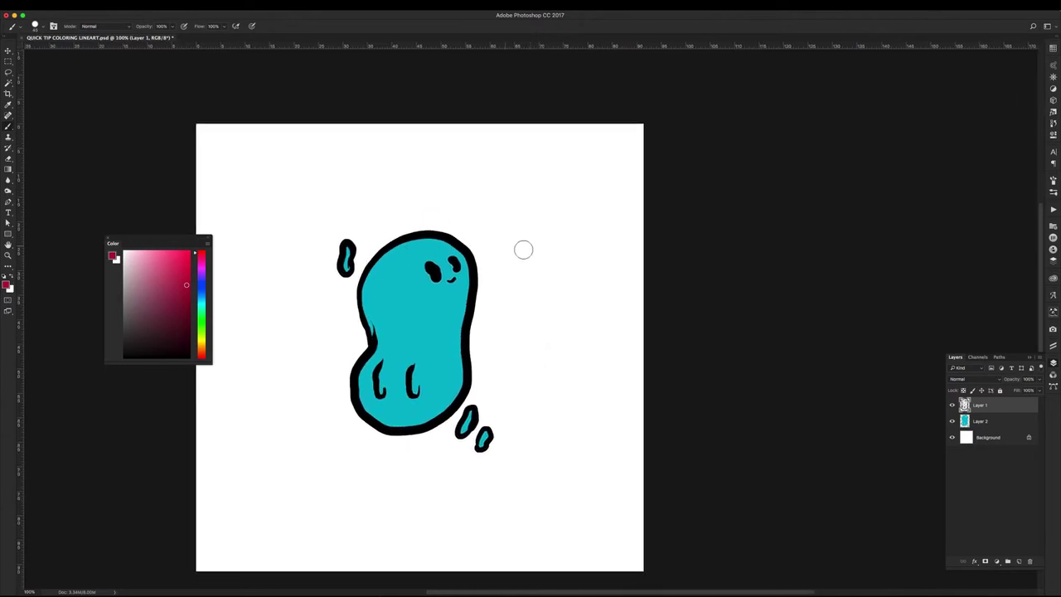
{"action": "mouse_move", "coordinate": [504, 331]}
{"action": "left_mouse_down"}
{"action": "mouse_move", "coordinate": [517, 307]}
{"action": "mouse_move", "coordinate": [487, 289]}
{"action": "mouse_move", "coordinate": [360, 273]}
{"action": "mouse_move", "coordinate": [592, 294]}
{"action": "left_mouse_up"}
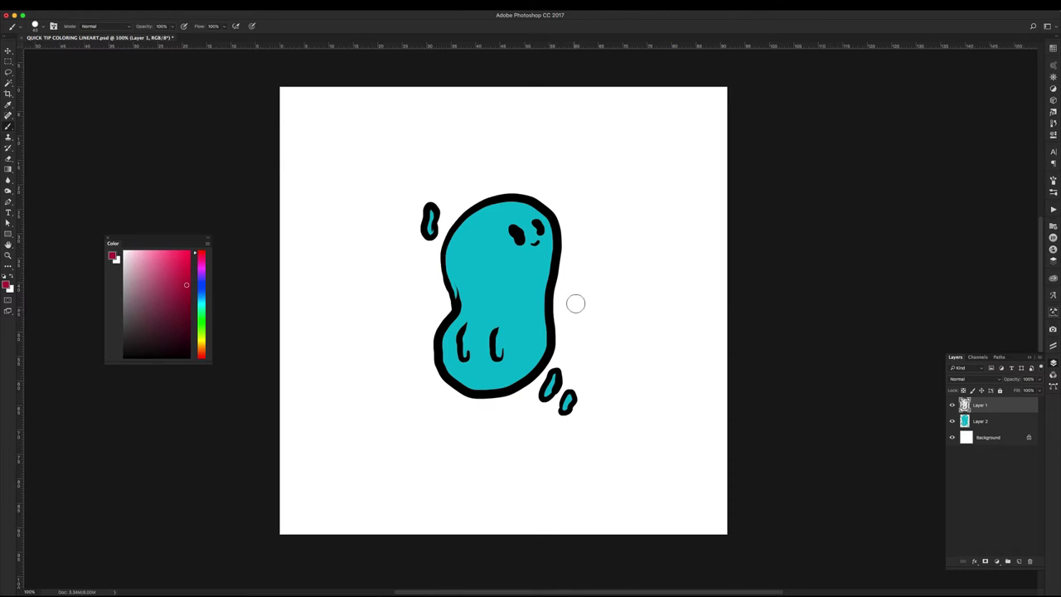
{"action": "key", "text": "z"}
{"action": "left_click_drag", "start_coordinate": [495, 328], "coordinate": [533, 318]}
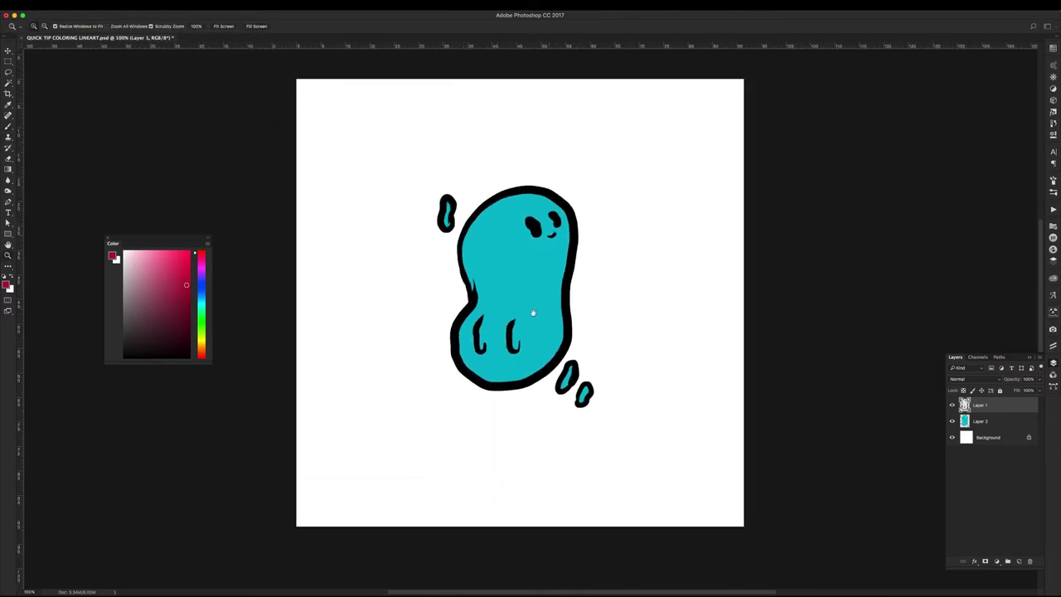
{"action": "double_click", "coordinate": [988, 405]}
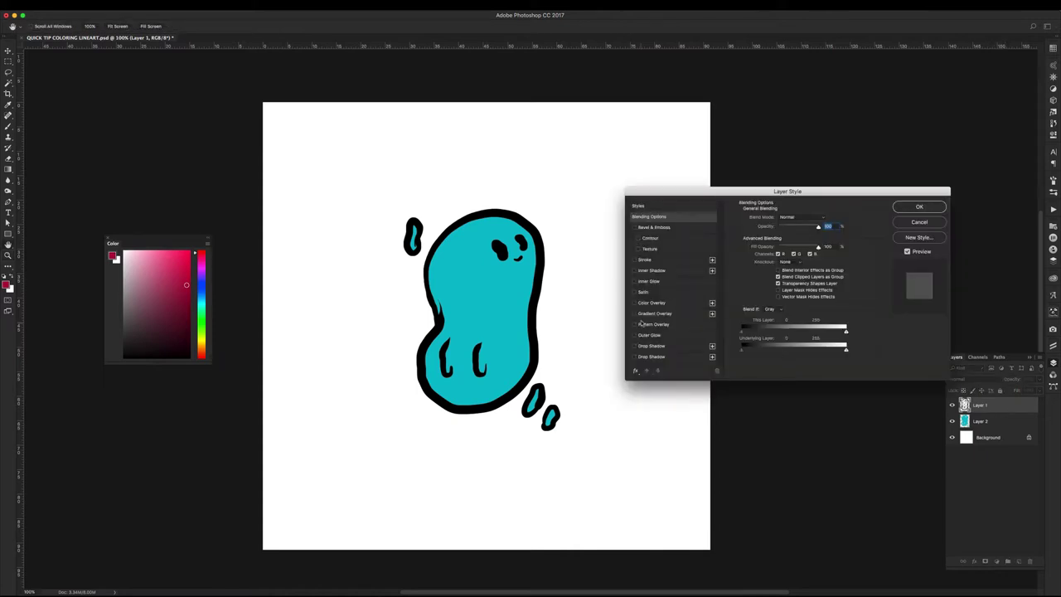
{"action": "left_click", "coordinate": [661, 303]}
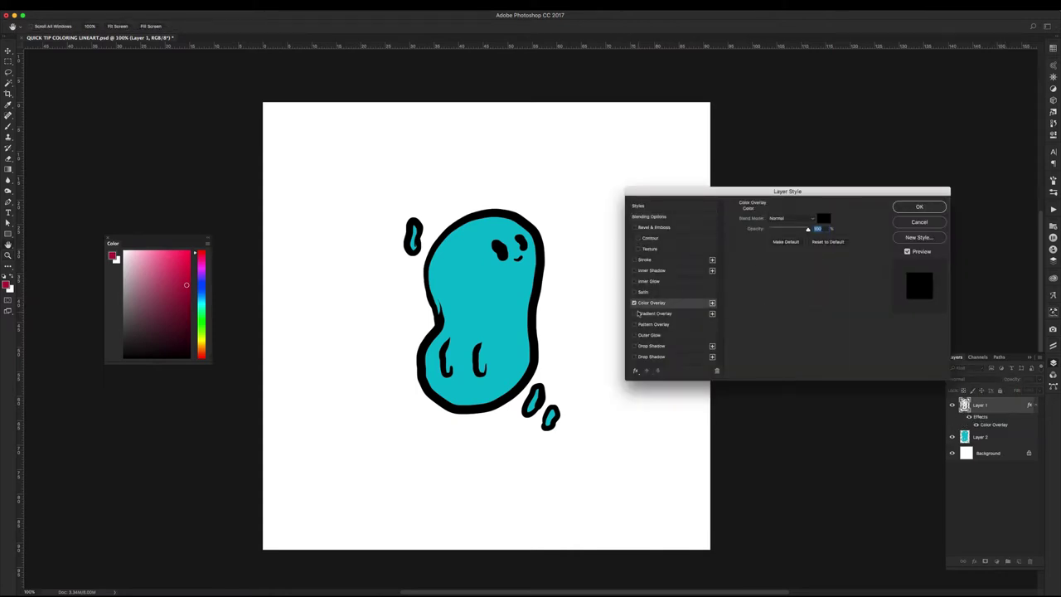
{"action": "left_click", "coordinate": [825, 218]}
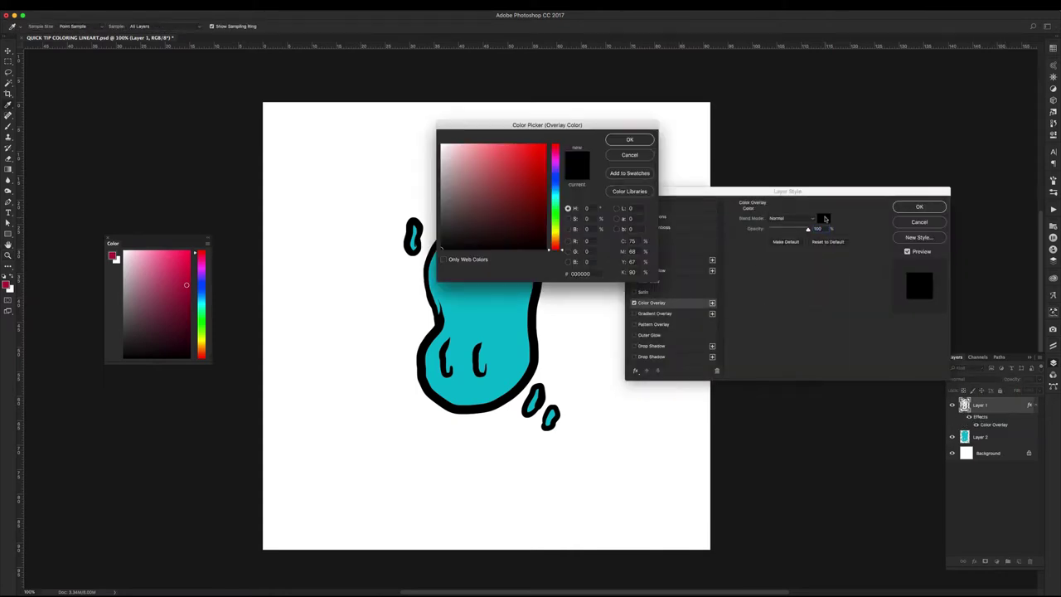
{"action": "left_click", "coordinate": [525, 209]}
{"action": "left_click", "coordinate": [629, 139]}
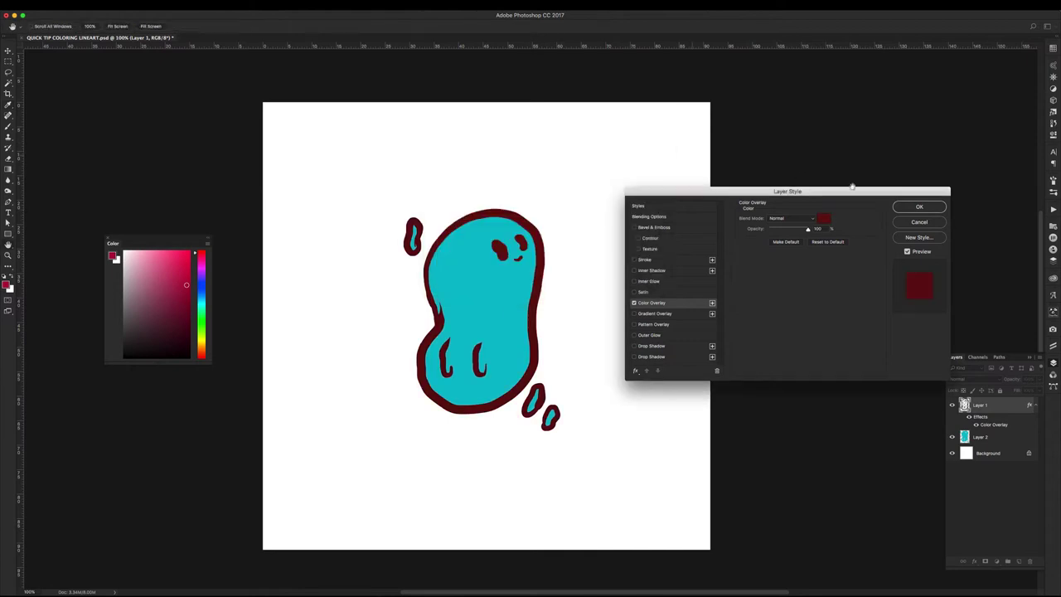
{"action": "left_click", "coordinate": [919, 207]}
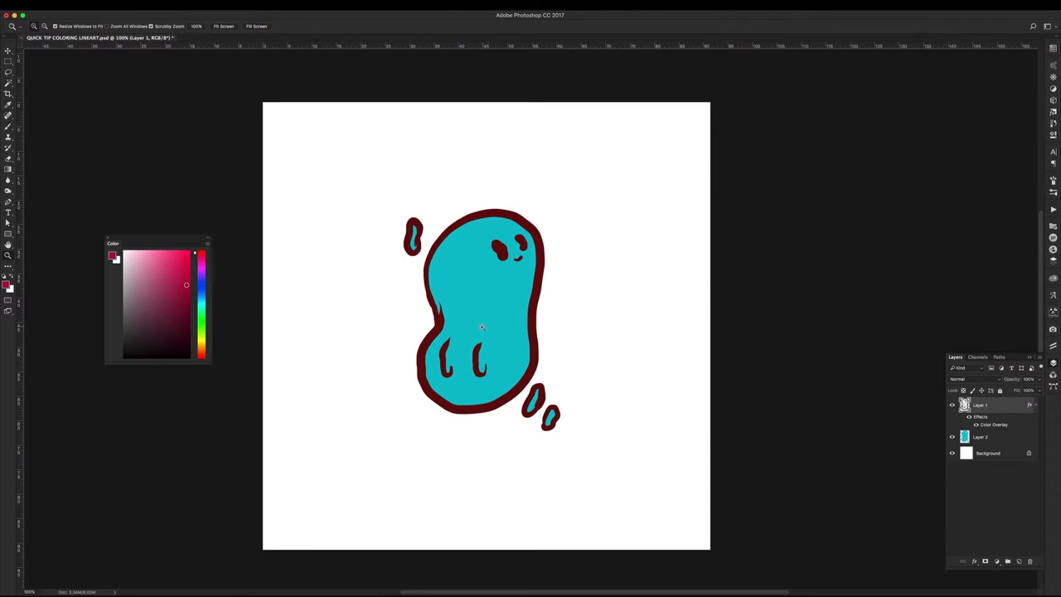
Step: Paint two dark red arrows, one above the left drip and one pointing at the blob from the right
{"action": "key", "text": "b"}
{"action": "mouse_move", "coordinate": [351, 170]}
{"action": "left_mouse_down"}
{"action": "mouse_move", "coordinate": [383, 196]}
{"action": "mouse_move", "coordinate": [354, 207]}
{"action": "left_mouse_up"}
{"action": "key", "text": "ctrl+z"}
{"action": "mouse_move", "coordinate": [371, 158]}
{"action": "left_mouse_down"}
{"action": "mouse_move", "coordinate": [390, 192]}
{"action": "mouse_move", "coordinate": [346, 201]}
{"action": "left_mouse_up"}
{"action": "mouse_move", "coordinate": [594, 366]}
{"action": "left_mouse_down"}
{"action": "mouse_move", "coordinate": [668, 397]}
{"action": "mouse_move", "coordinate": [581, 358]}
{"action": "mouse_move", "coordinate": [632, 363]}
{"action": "left_mouse_up"}
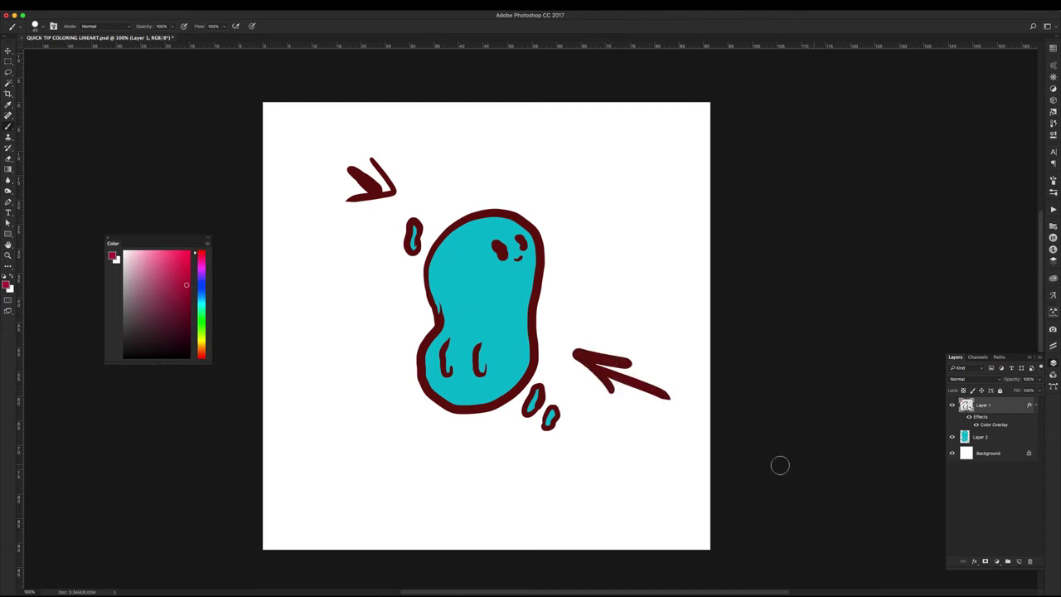
{"action": "double_click", "coordinate": [995, 426]}
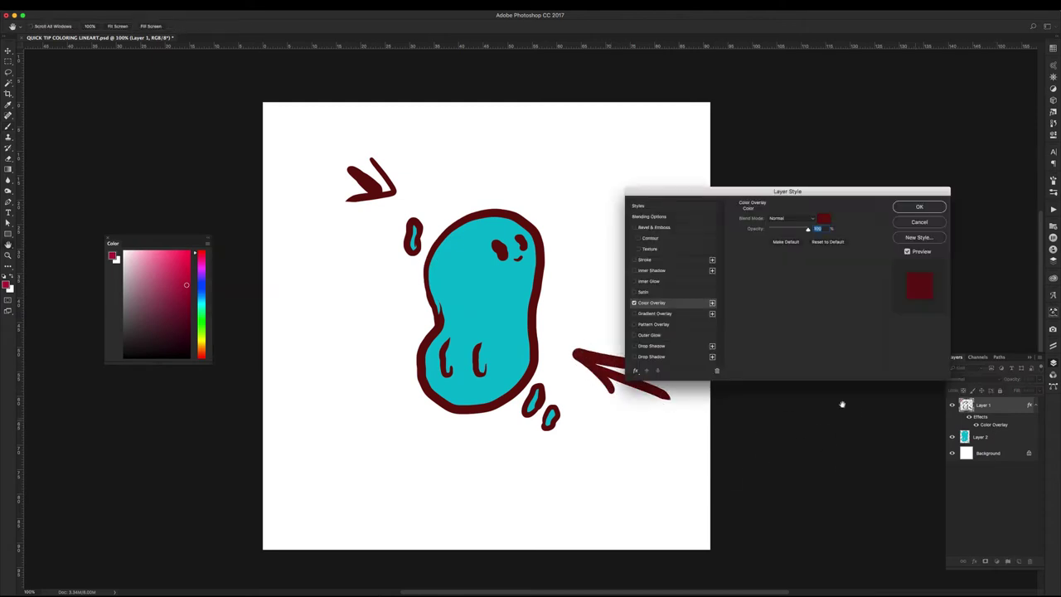
Step: Turn off the red Color Overlay and start a Foreground to Background Gradient Overlay
{"action": "left_click_drag", "start_coordinate": [732, 192], "coordinate": [705, 129]}
{"action": "left_click", "coordinate": [674, 250]}
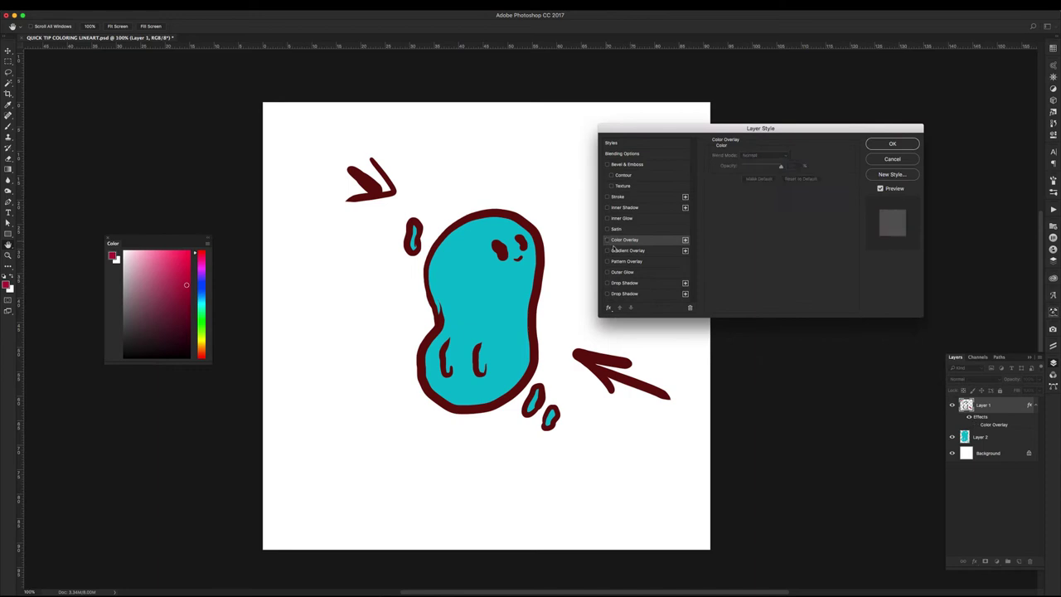
{"action": "left_click", "coordinate": [764, 175]}
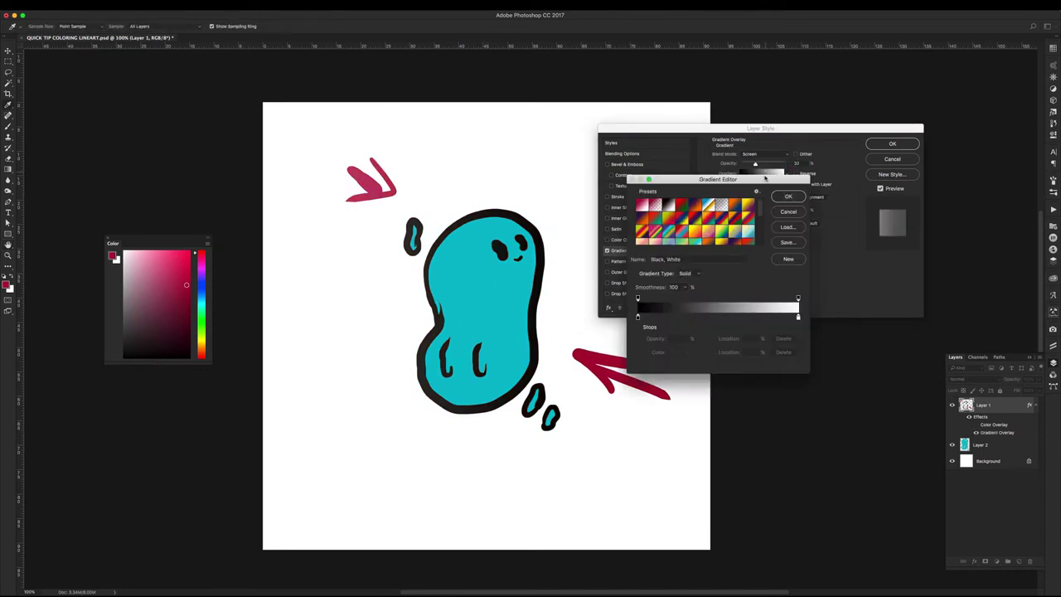
{"action": "left_click", "coordinate": [643, 205]}
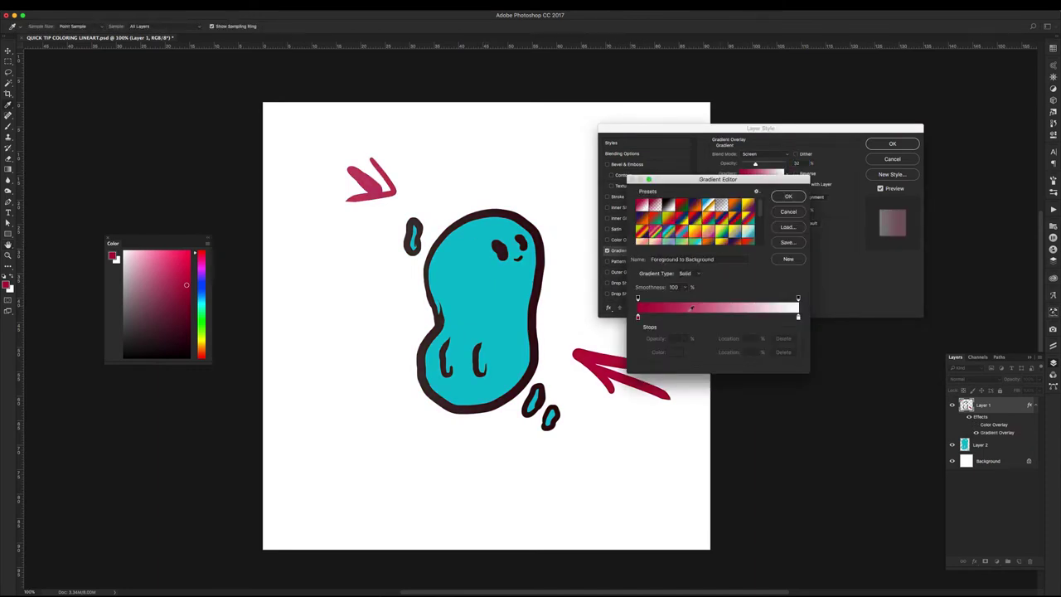
Step: Set the gradient stops to light cyan on the left and dark blue on the right
{"action": "left_click", "coordinate": [798, 318]}
{"action": "left_click", "coordinate": [527, 352]}
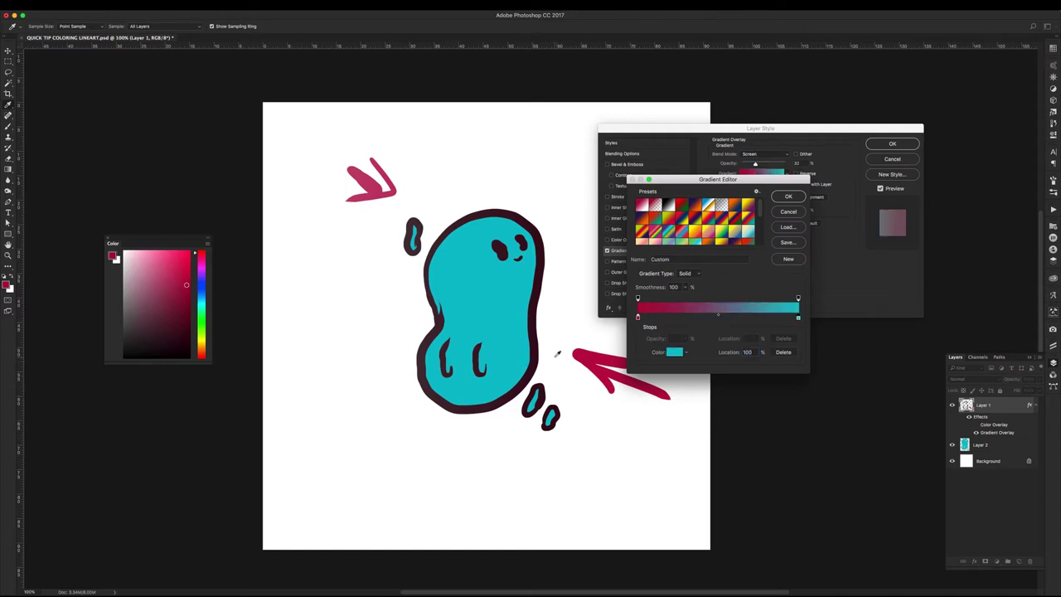
{"action": "left_click", "coordinate": [674, 352]}
{"action": "left_click_drag", "start_coordinate": [549, 193], "coordinate": [549, 179]}
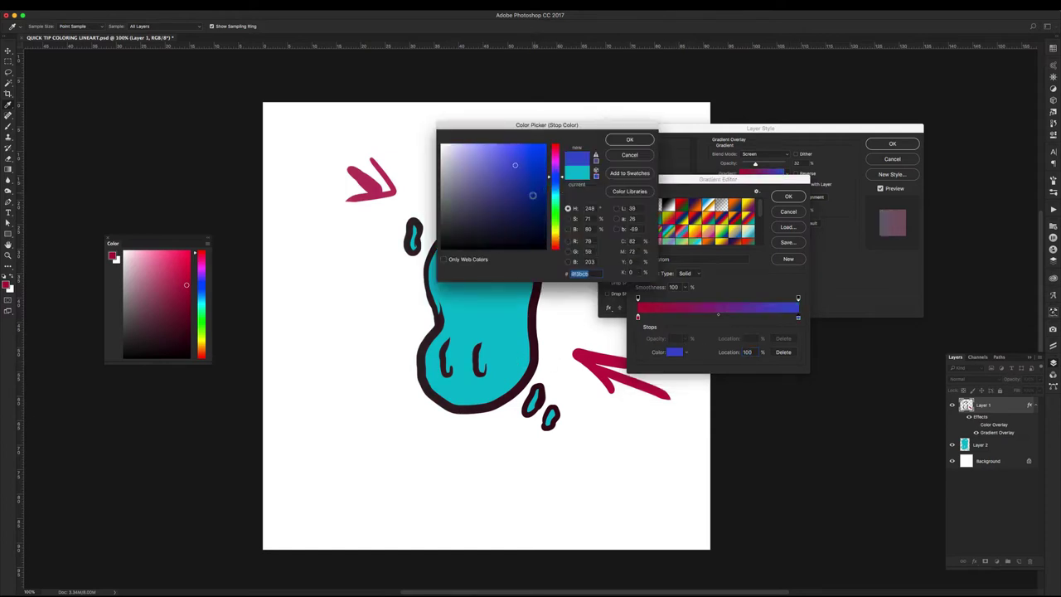
{"action": "left_click", "coordinate": [630, 140]}
{"action": "left_click", "coordinate": [638, 319]}
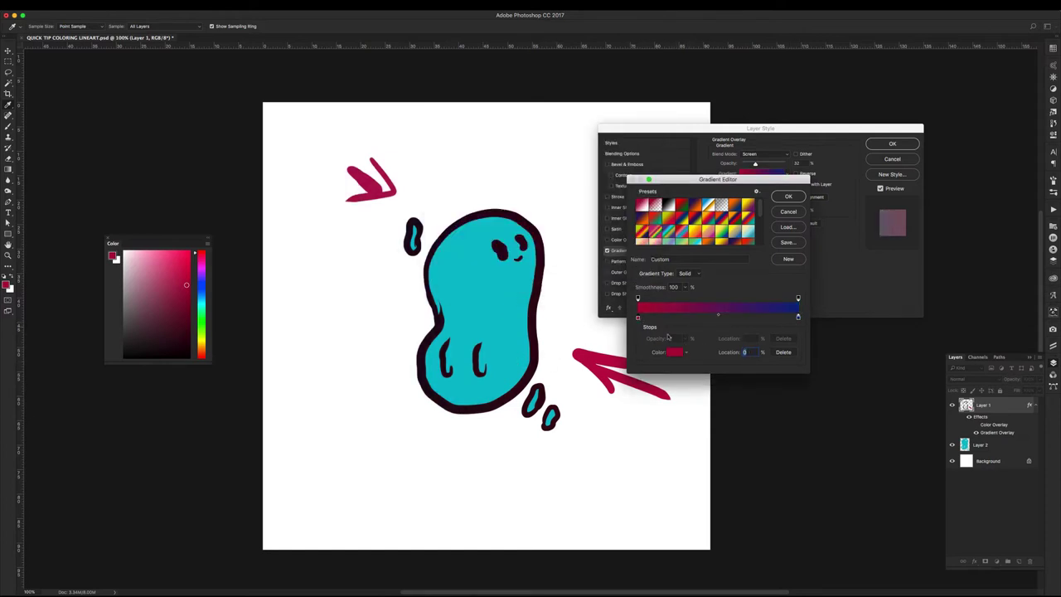
{"action": "left_click", "coordinate": [671, 353]}
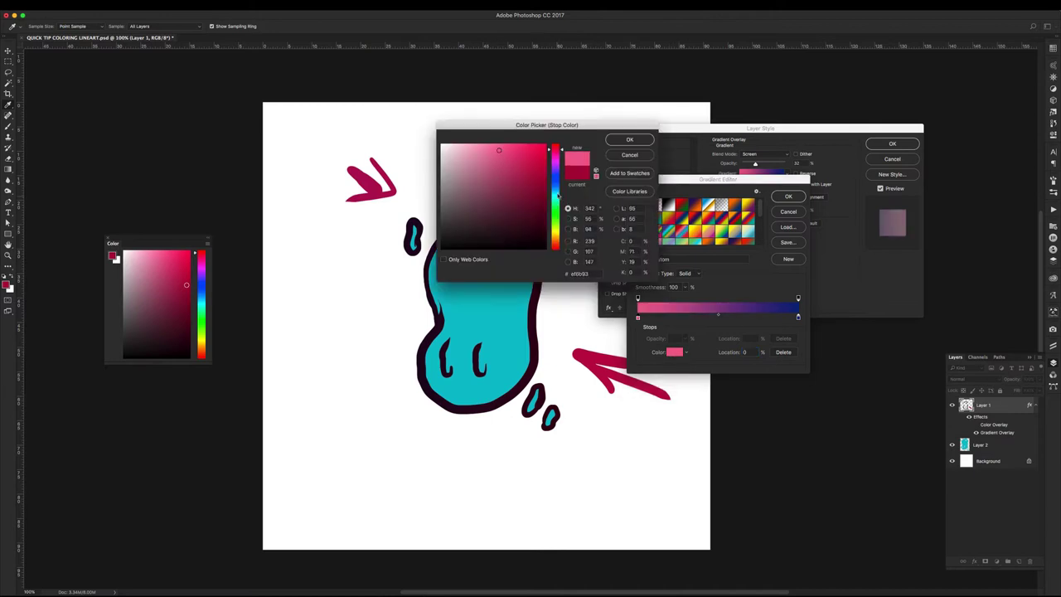
{"action": "left_click_drag", "start_coordinate": [556, 154], "coordinate": [556, 199]}
{"action": "left_click", "coordinate": [629, 139]}
{"action": "left_click", "coordinate": [791, 196]}
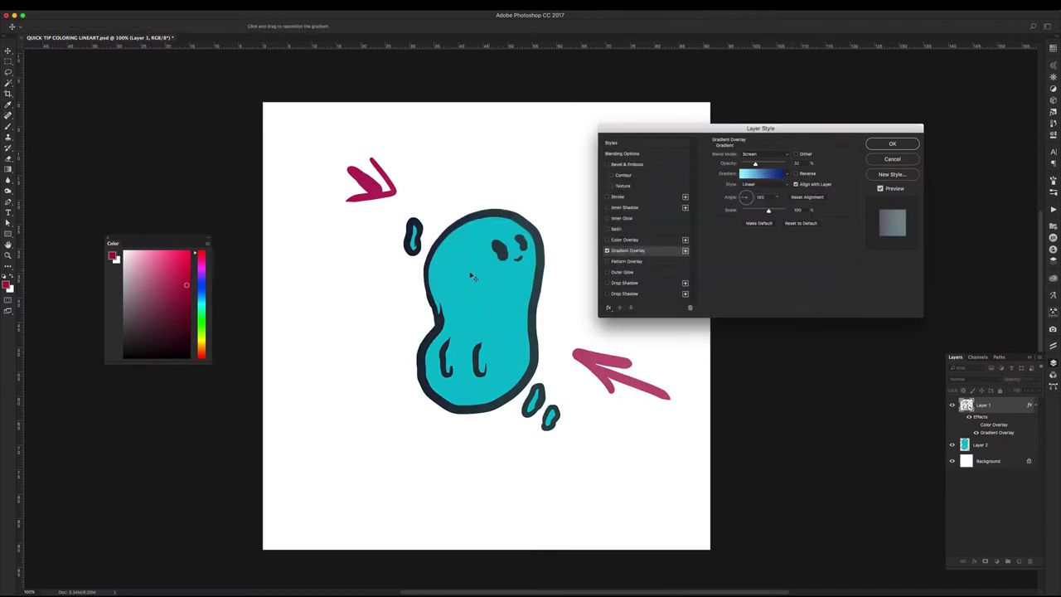
Step: Reposition the line-art gradient, reverse it at 62% opacity, re-angle it and apply it
{"action": "mouse_move", "coordinate": [530, 273]}
{"action": "left_mouse_down"}
{"action": "mouse_move", "coordinate": [432, 250]}
{"action": "mouse_move", "coordinate": [750, 185]}
{"action": "mouse_move", "coordinate": [769, 164]}
{"action": "left_mouse_up"}
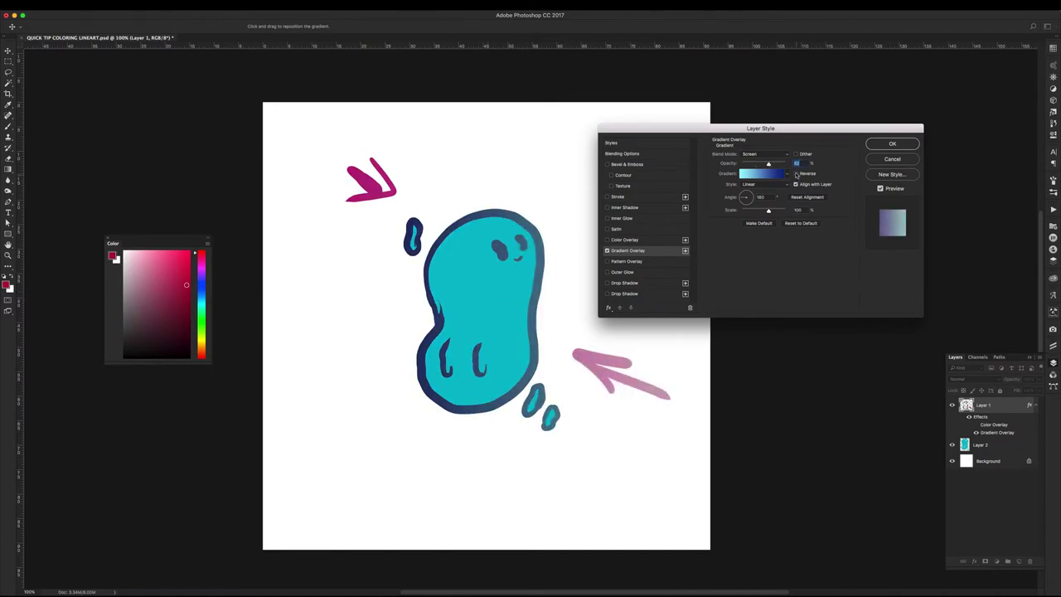
{"action": "left_click", "coordinate": [796, 173]}
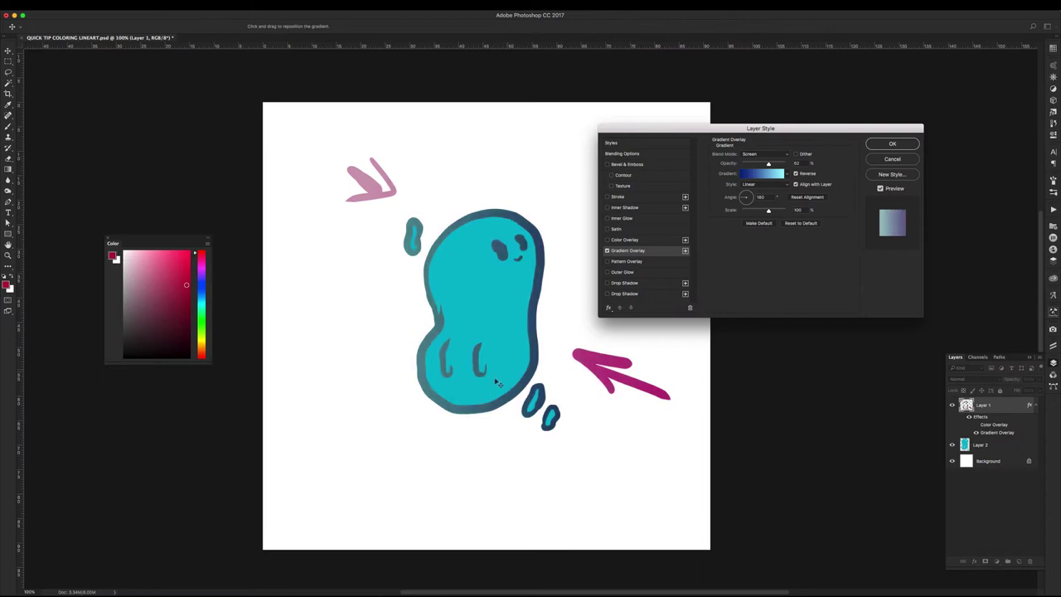
{"action": "left_click_drag", "start_coordinate": [740, 200], "coordinate": [750, 197]}
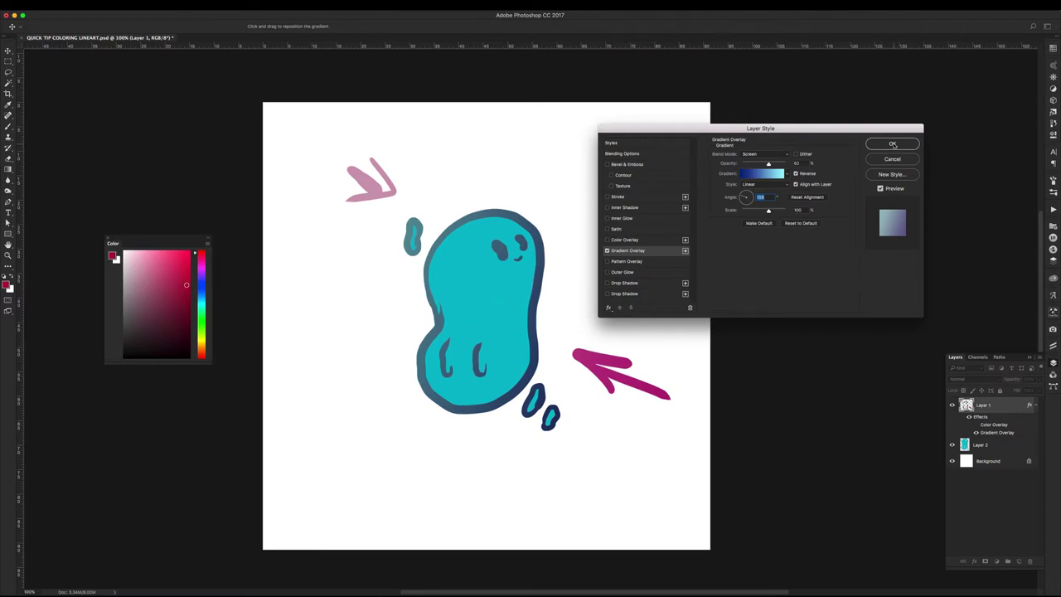
{"action": "left_click", "coordinate": [893, 144]}
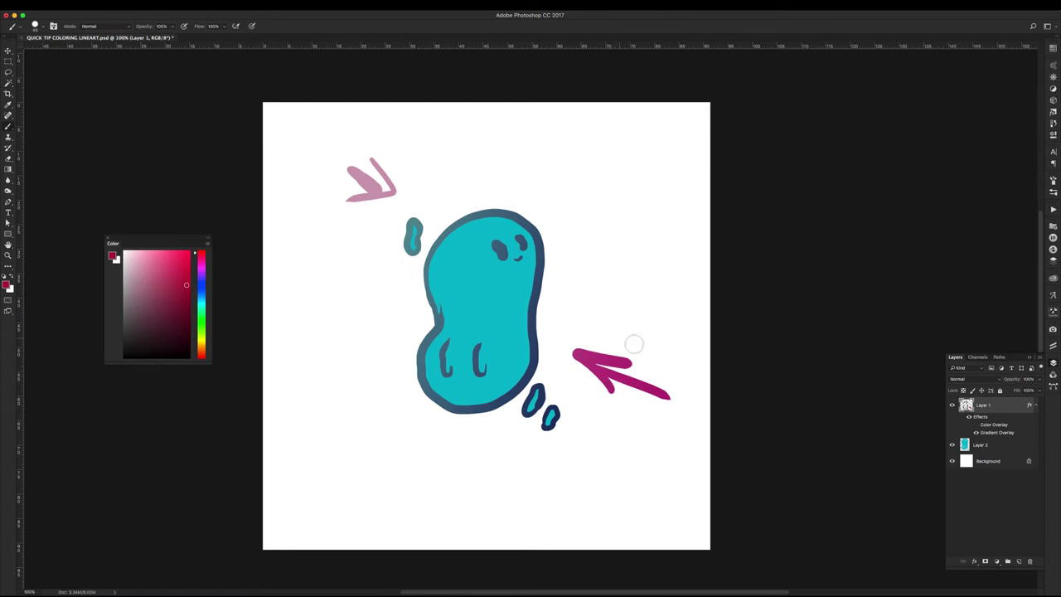
Step: Clear Layer 1's layer style back to black line art and erase the top-left arrow
{"action": "right_click", "coordinate": [1012, 408]}
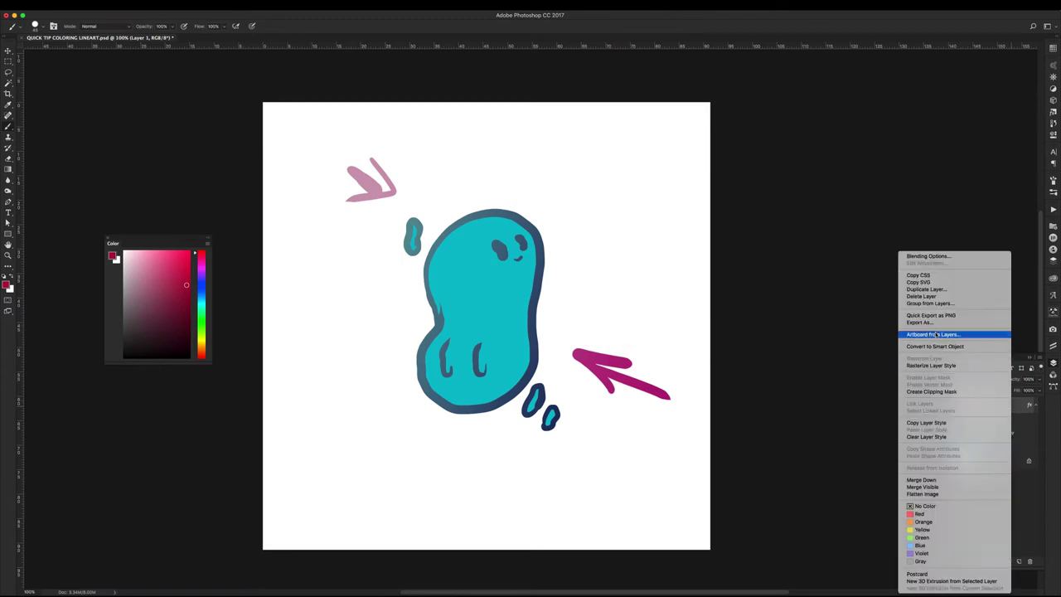
{"action": "left_click", "coordinate": [932, 437]}
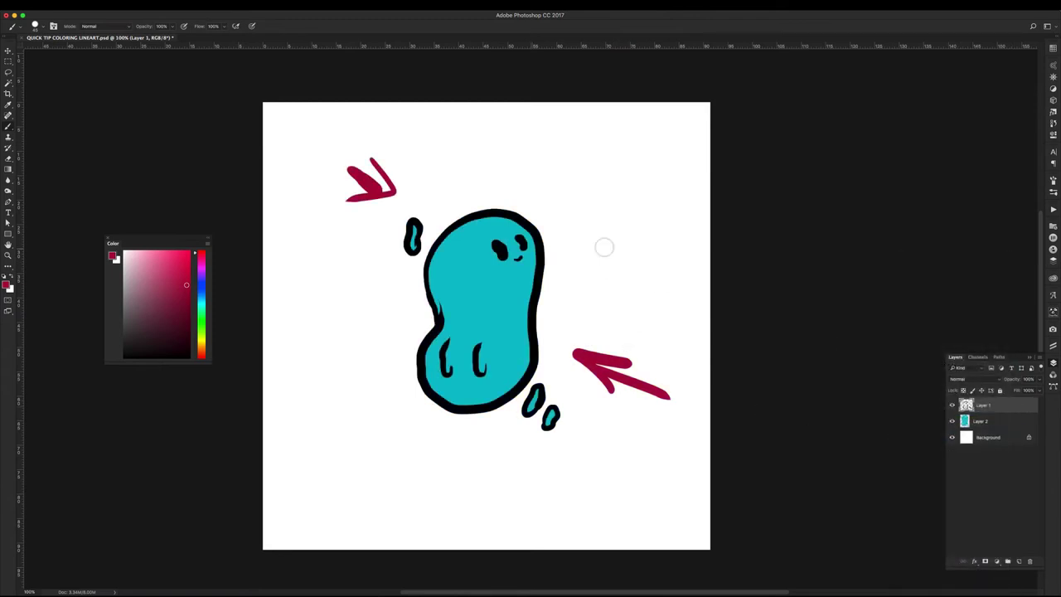
{"action": "key", "text": "e"}
{"action": "mouse_move", "coordinate": [384, 186]}
{"action": "left_mouse_down"}
{"action": "mouse_move", "coordinate": [341, 204]}
{"action": "mouse_move", "coordinate": [420, 161]}
{"action": "left_mouse_up"}
Step: Erase the lower-right red arrow and zoom the canvas to review it
{"action": "mouse_move", "coordinate": [568, 325]}
{"action": "left_mouse_down"}
{"action": "mouse_move", "coordinate": [571, 355]}
{"action": "mouse_move", "coordinate": [684, 396]}
{"action": "left_mouse_up"}
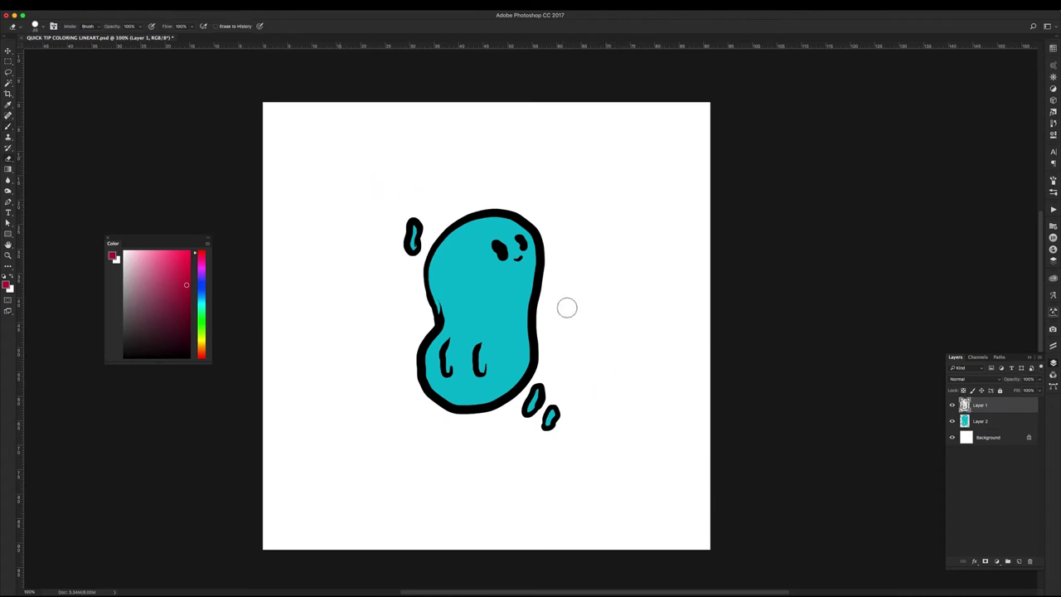
{"action": "key", "text": "z"}
{"action": "left_click_drag", "start_coordinate": [568, 308], "coordinate": [477, 286]}
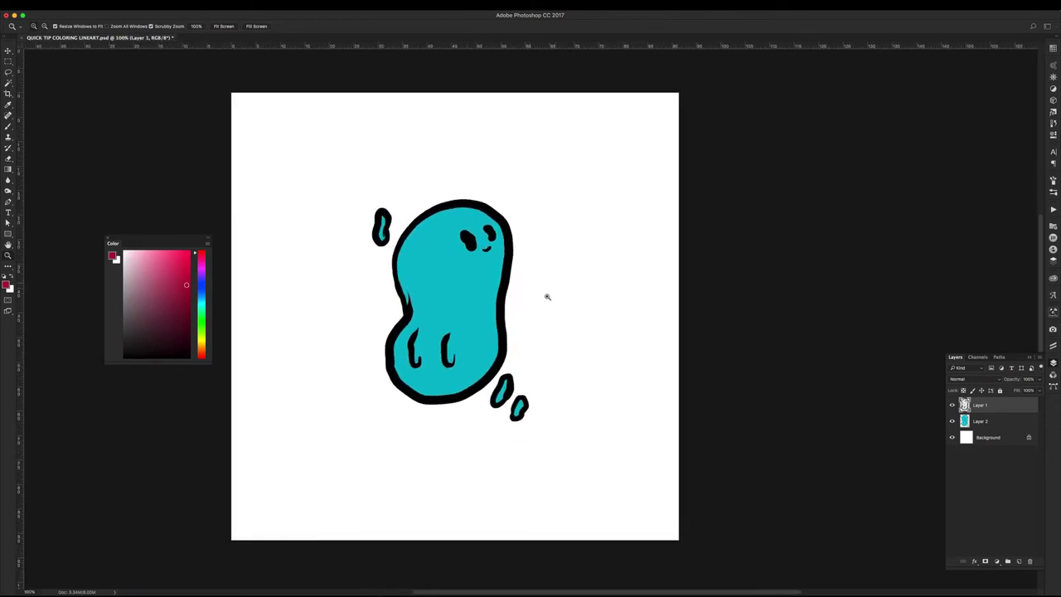
{"action": "key", "text": "b"}
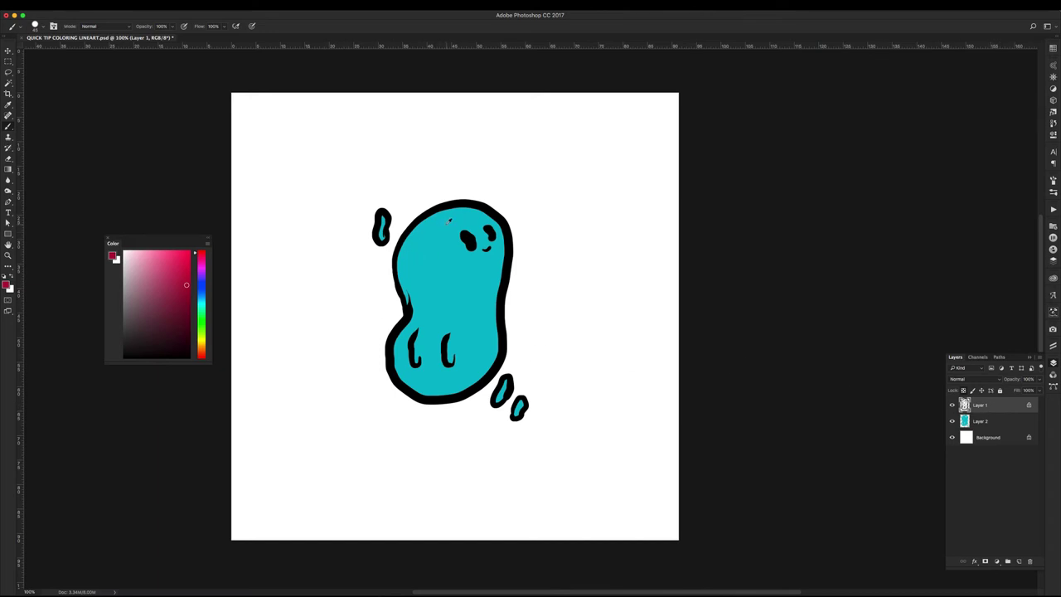
Step: Pick a brighter version of the body cyan and paint the left outline with a textured brush
{"action": "left_click", "coordinate": [451, 219], "text": "alt"}
{"action": "left_click", "coordinate": [174, 251]}
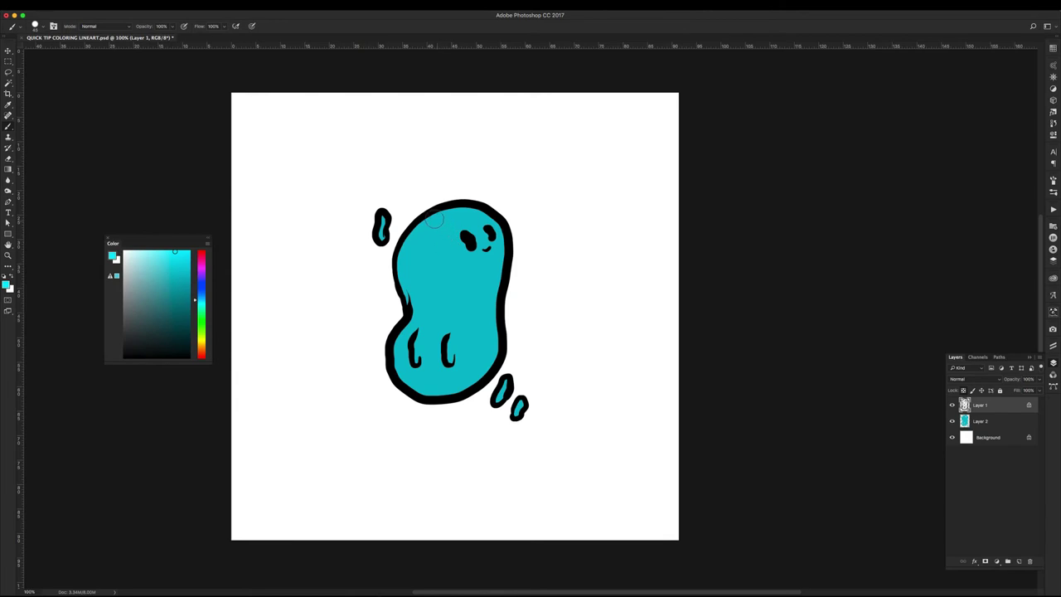
{"action": "left_click_drag", "start_coordinate": [403, 240], "coordinate": [500, 214]}
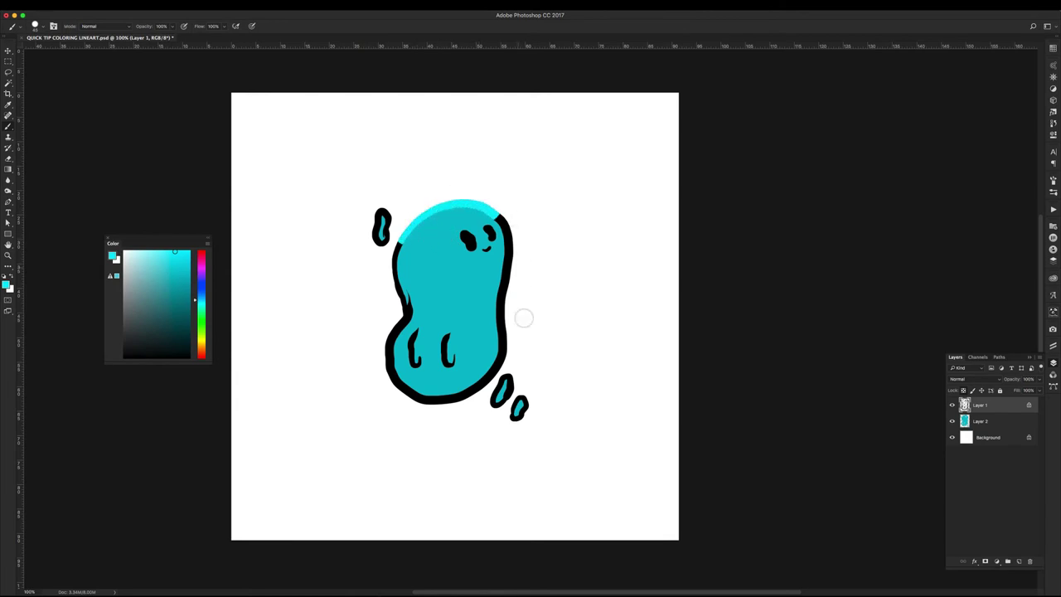
{"action": "key", "text": "ctrl+z"}
{"action": "right_click", "coordinate": [437, 240]}
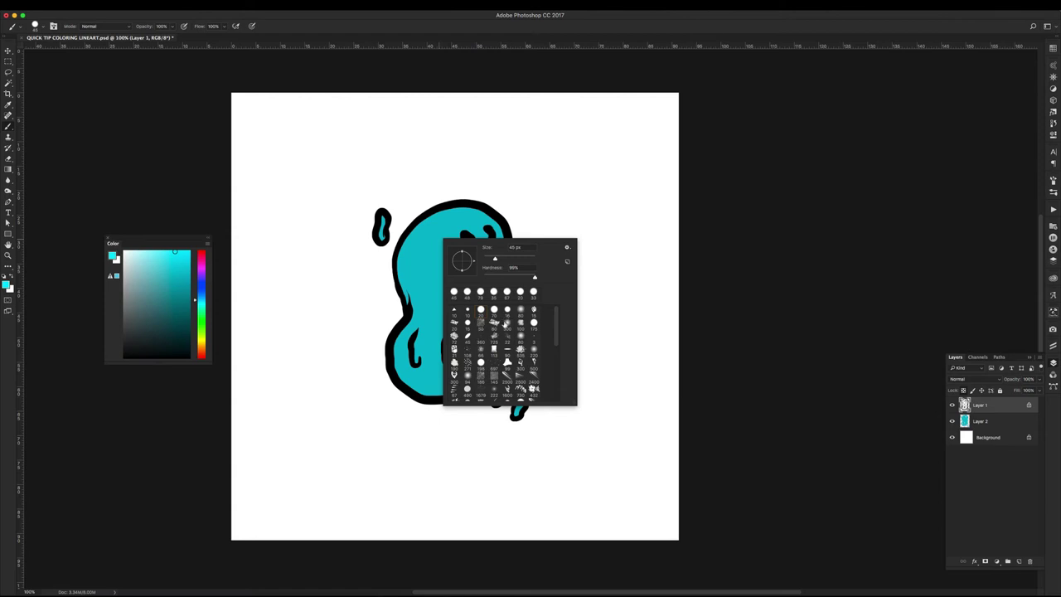
{"action": "mouse_move", "coordinate": [415, 233]}
{"action": "left_mouse_down"}
{"action": "mouse_move", "coordinate": [487, 206]}
{"action": "mouse_move", "coordinate": [377, 252]}
{"action": "mouse_move", "coordinate": [379, 237]}
{"action": "left_mouse_up"}
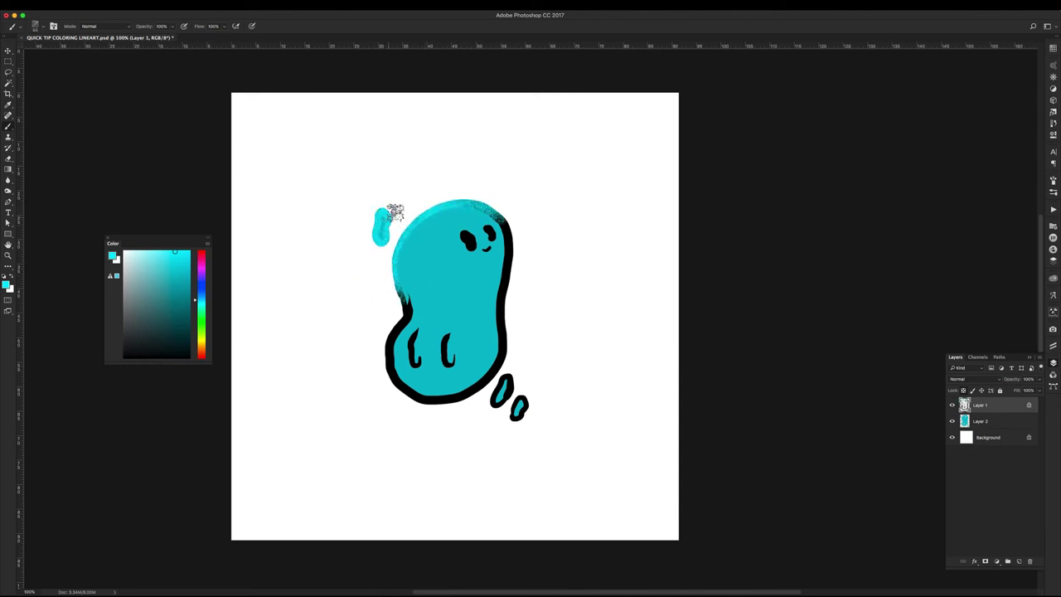
{"action": "left_click_drag", "start_coordinate": [398, 289], "coordinate": [386, 332]}
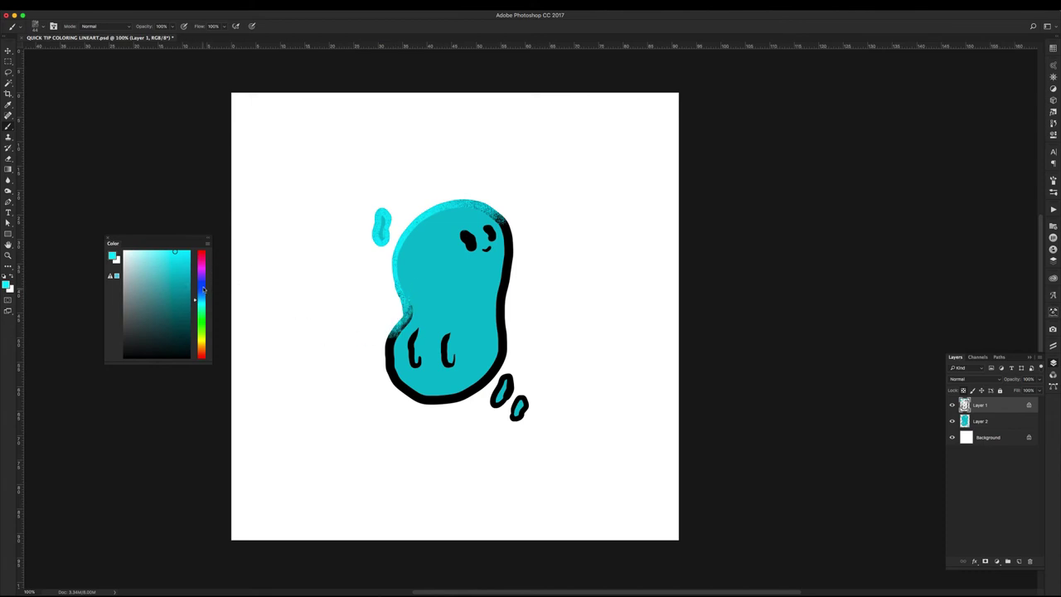
Step: Switch the paint colour to dark purple with 90% brush opacity
{"action": "left_click_drag", "start_coordinate": [204, 289], "coordinate": [199, 271]}
{"action": "left_click", "coordinate": [183, 303]}
{"action": "key", "text": "9"}
{"action": "left_click", "coordinate": [397, 325]}
Step: Brush dark purple over the left, bottom, right and top outline, the small blobs and eyes
{"action": "mouse_move", "coordinate": [395, 325]}
{"action": "left_mouse_down"}
{"action": "mouse_move", "coordinate": [375, 379]}
{"action": "mouse_move", "coordinate": [426, 351]}
{"action": "mouse_move", "coordinate": [503, 343]}
{"action": "mouse_move", "coordinate": [523, 423]}
{"action": "left_mouse_up"}
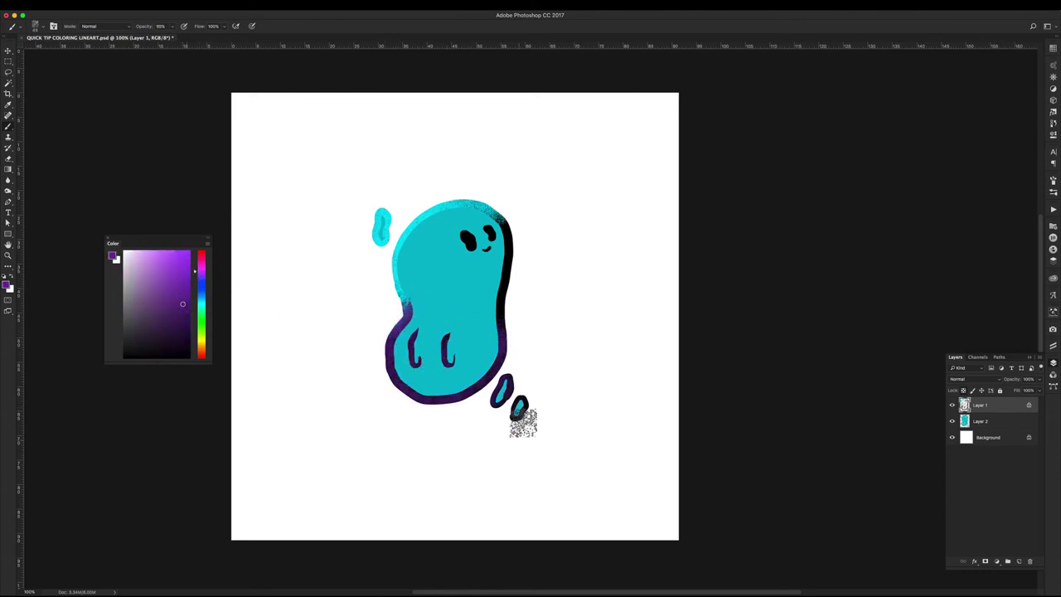
{"action": "mouse_move", "coordinate": [490, 360]}
{"action": "left_mouse_down"}
{"action": "mouse_move", "coordinate": [516, 213]}
{"action": "mouse_move", "coordinate": [505, 194]}
{"action": "mouse_move", "coordinate": [468, 240]}
{"action": "left_mouse_up"}
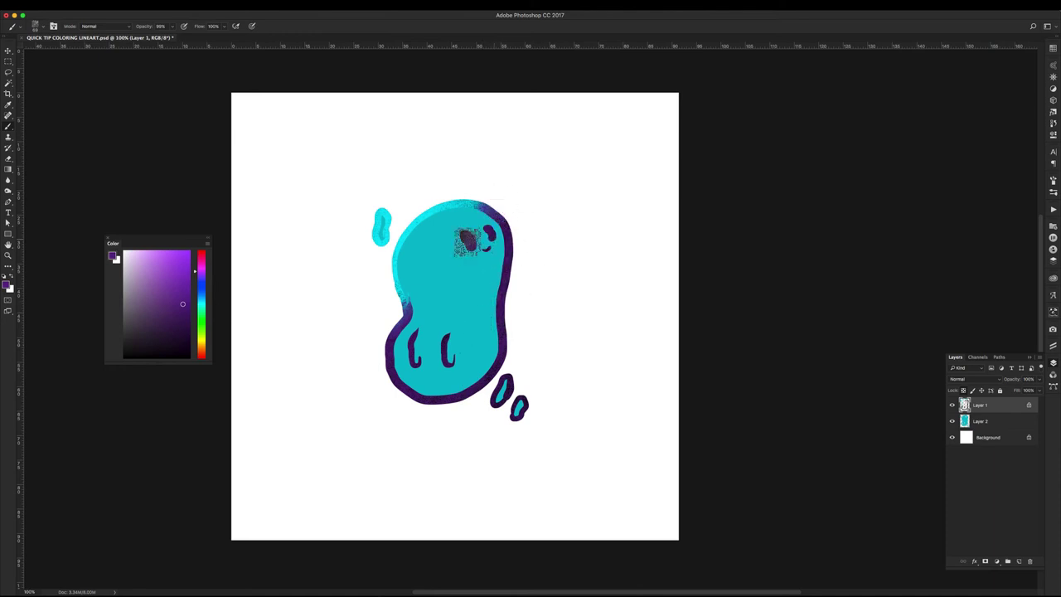
{"action": "left_click_drag", "start_coordinate": [452, 202], "coordinate": [488, 212]}
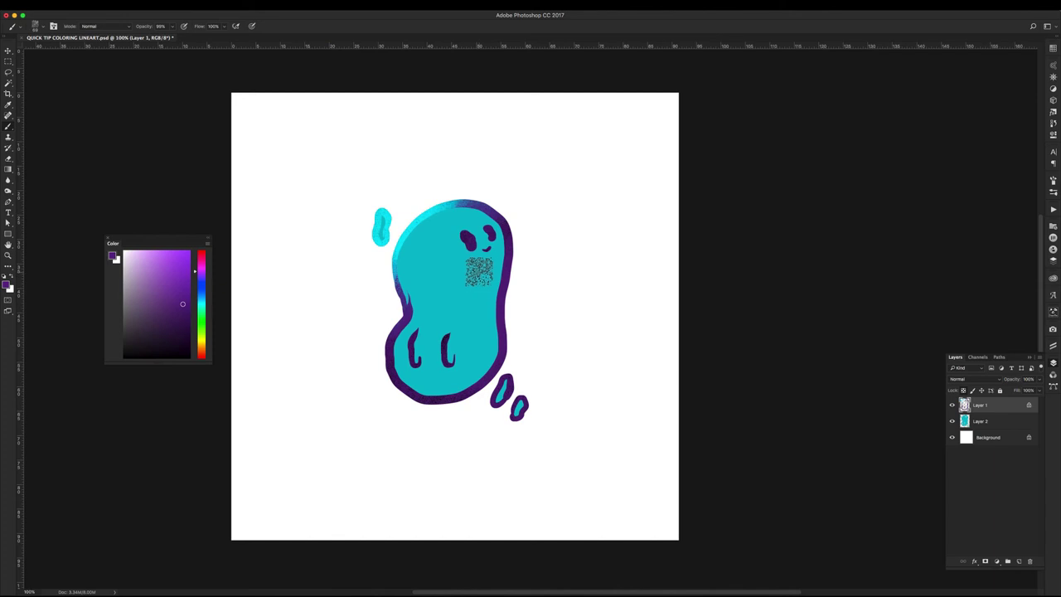
{"action": "key", "text": "z"}
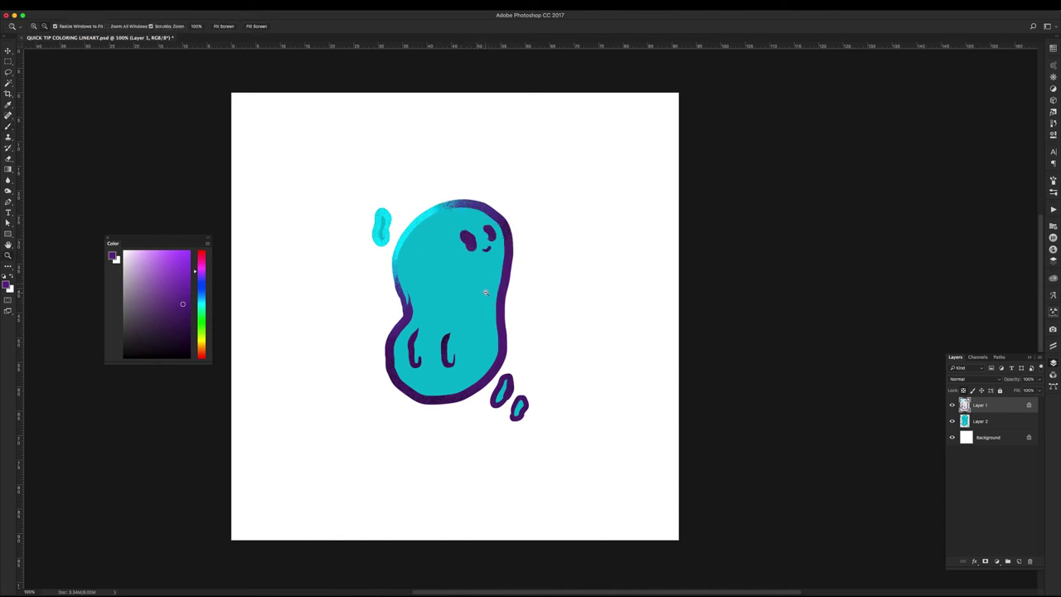
{"action": "left_click", "coordinate": [485, 292], "text": "alt"}
{"action": "left_click", "coordinate": [545, 304]}
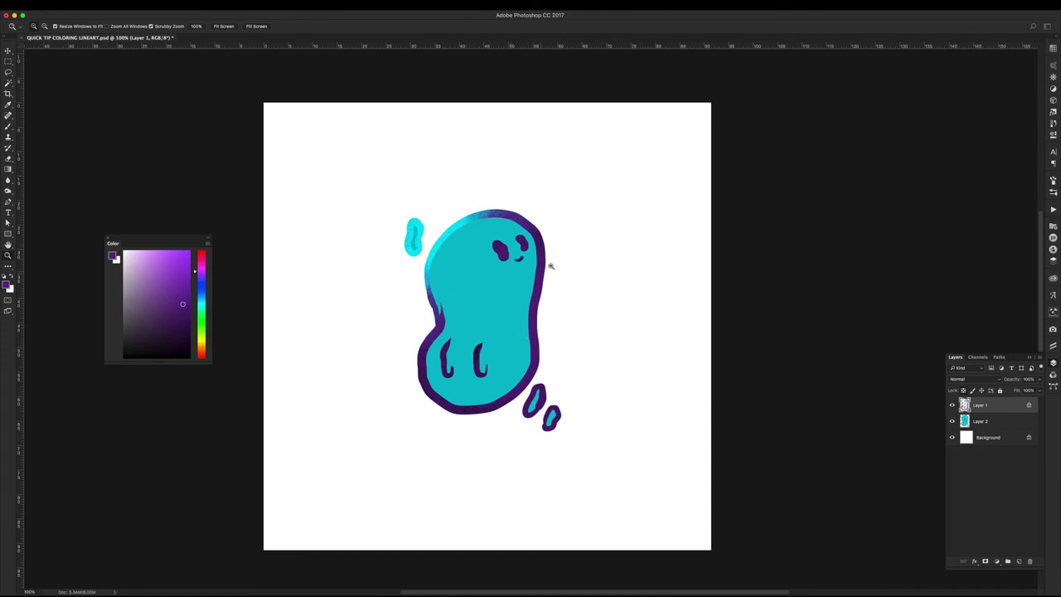
{"action": "scroll", "coordinate": [546, 269], "scroll_direction": "right", "scroll_amount": 3}
{"action": "scroll", "coordinate": [546, 270], "scroll_direction": "up", "scroll_amount": 2}
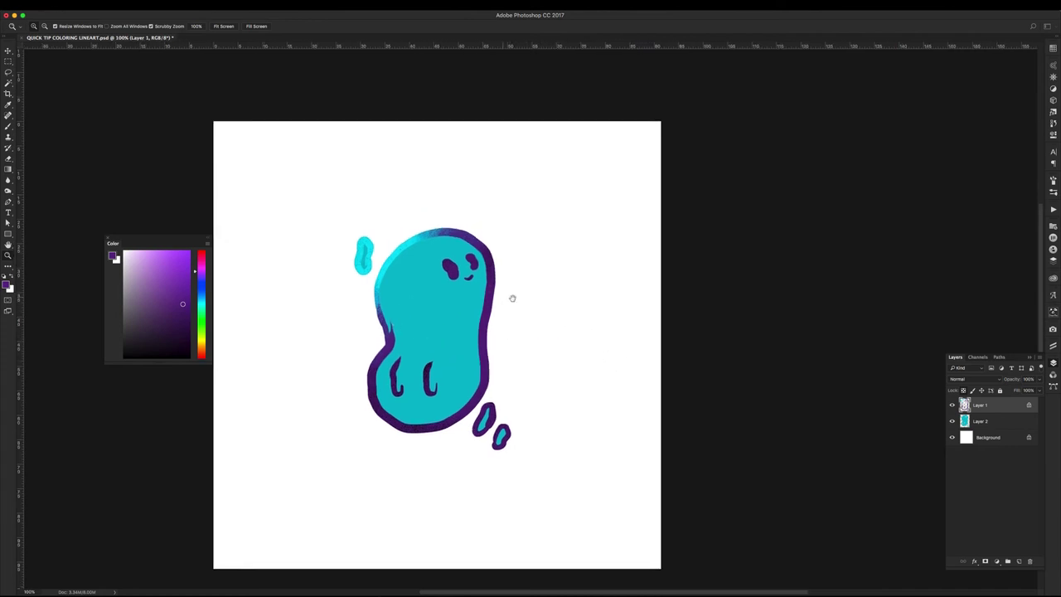
{"action": "left_click", "coordinate": [471, 331], "text": "alt"}
{"action": "scroll", "coordinate": [477, 337], "scroll_direction": "right", "scroll_amount": 3}
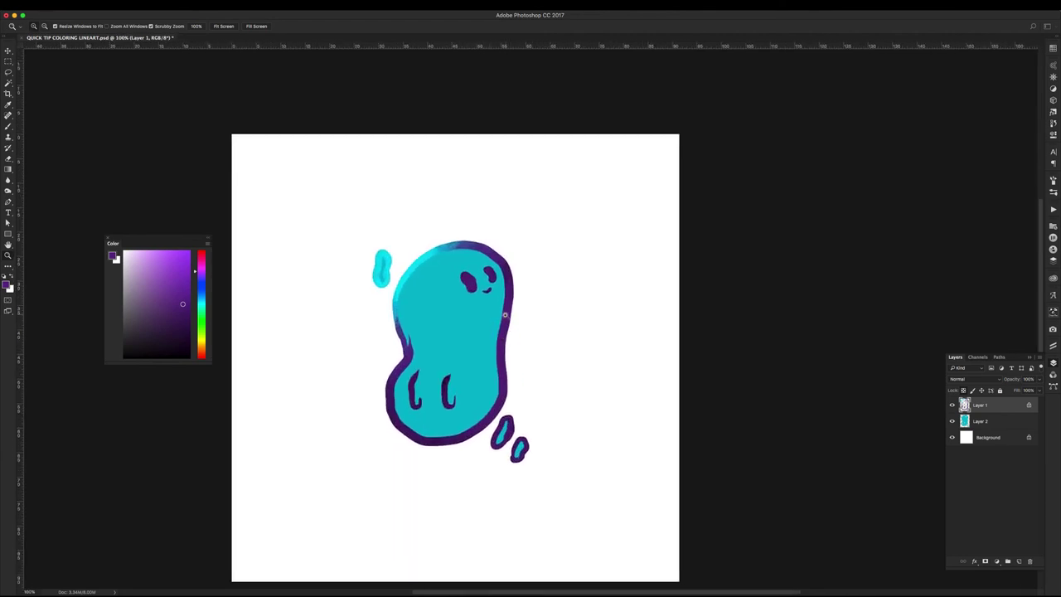
{"action": "scroll", "coordinate": [489, 321], "scroll_direction": "down", "scroll_amount": 2}
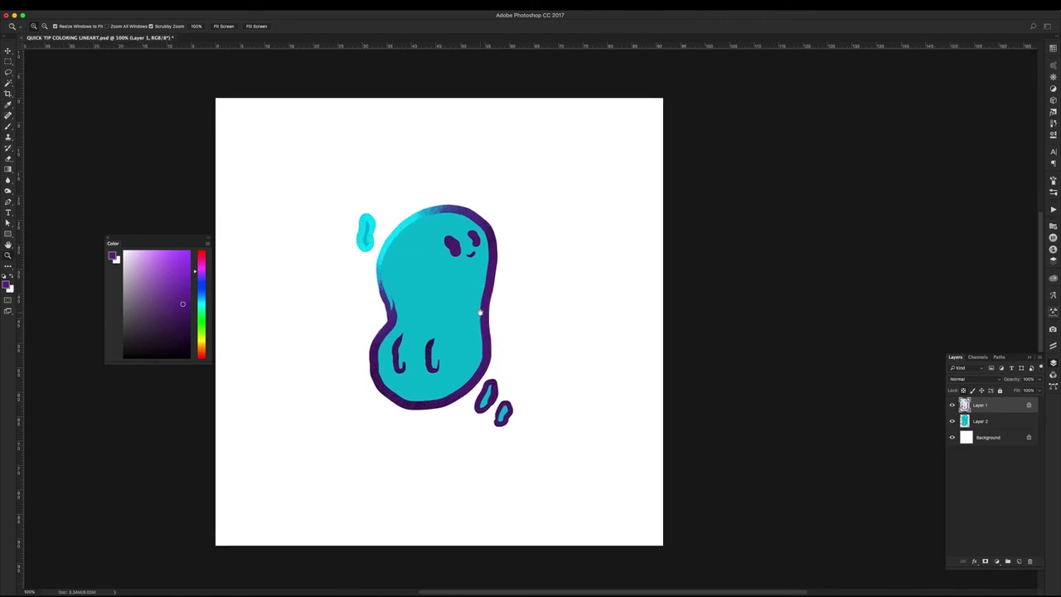
{"action": "scroll", "coordinate": [481, 298], "scroll_direction": "right", "scroll_amount": 5}
{"action": "scroll", "coordinate": [478, 288], "scroll_direction": "down", "scroll_amount": 1}
{"action": "scroll", "coordinate": [478, 287], "scroll_direction": "left", "scroll_amount": 6}
{"action": "scroll", "coordinate": [489, 294], "scroll_direction": "up", "scroll_amount": 1}
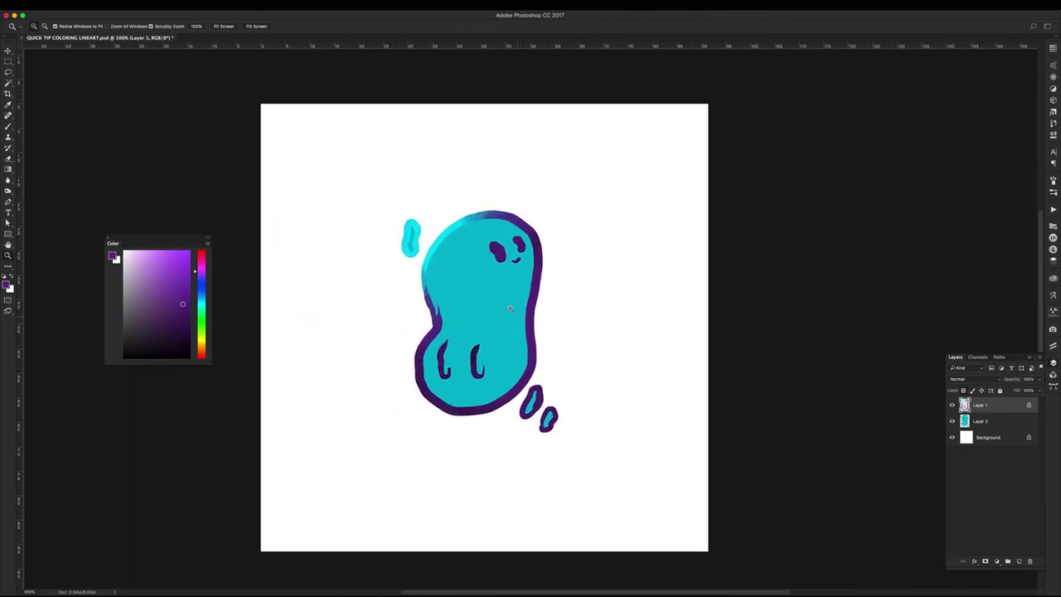
{"action": "scroll", "coordinate": [499, 307], "scroll_direction": "down", "scroll_amount": 2}
{"action": "scroll", "coordinate": [498, 308], "scroll_direction": "up", "scroll_amount": 2}
{"action": "scroll", "coordinate": [494, 310], "scroll_direction": "right", "scroll_amount": 2}
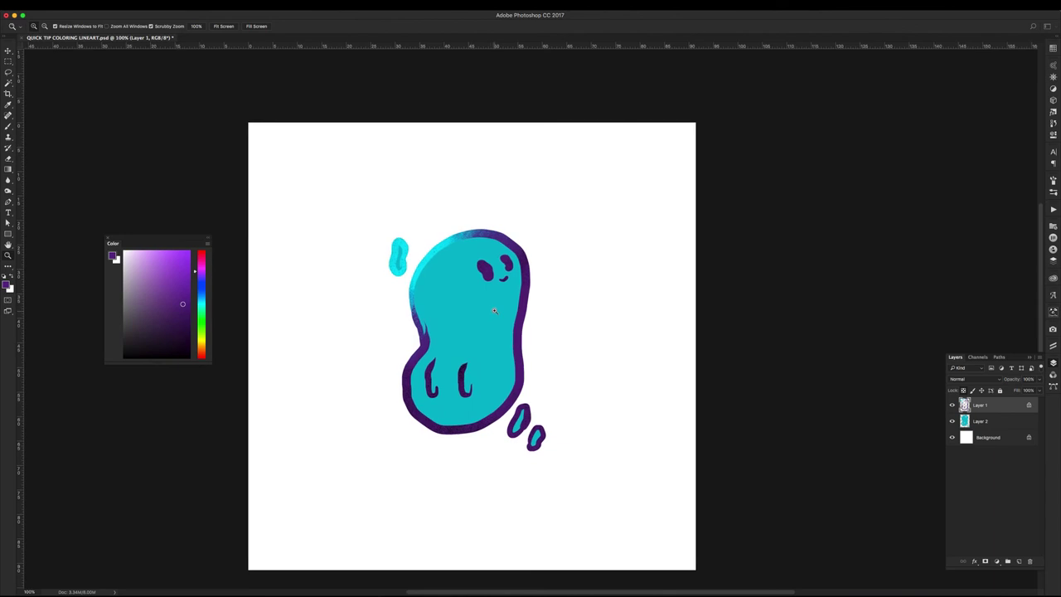
{"action": "scroll", "coordinate": [489, 316], "scroll_direction": "down", "scroll_amount": 1}
{"action": "scroll", "coordinate": [498, 311], "scroll_direction": "up", "scroll_amount": 1}
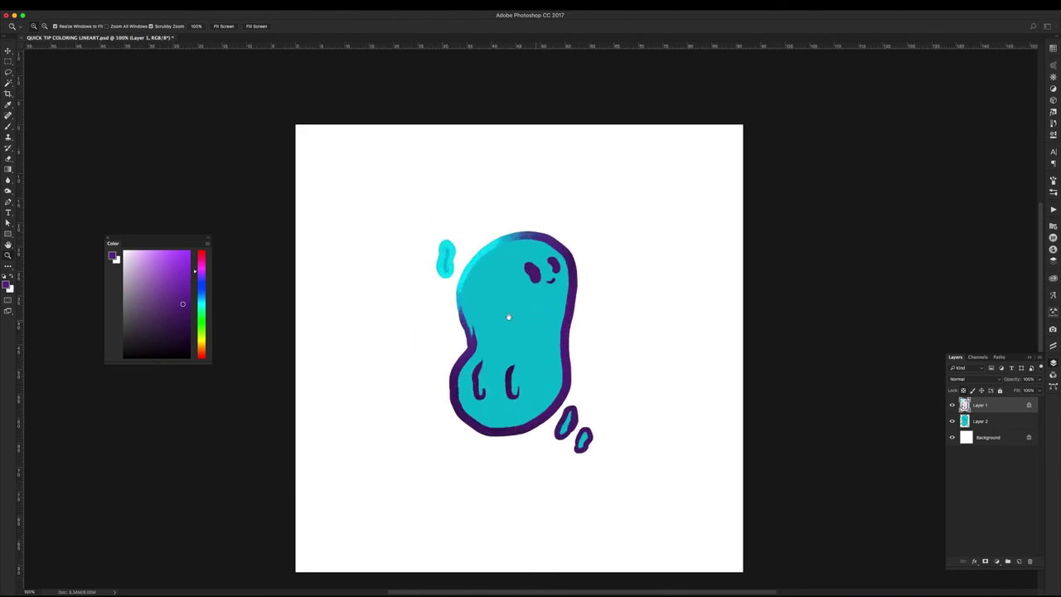
{"action": "scroll", "coordinate": [506, 303], "scroll_direction": "right", "scroll_amount": 3}
{"action": "scroll", "coordinate": [510, 300], "scroll_direction": "down", "scroll_amount": 1}
{"action": "key", "text": "b"}
Step: Paint the smile purple, thicken the top outline, and zoom out to 66.7%
{"action": "mouse_move", "coordinate": [494, 255]}
{"action": "left_mouse_down"}
{"action": "mouse_move", "coordinate": [504, 254]}
{"action": "mouse_move", "coordinate": [415, 241]}
{"action": "left_mouse_up"}
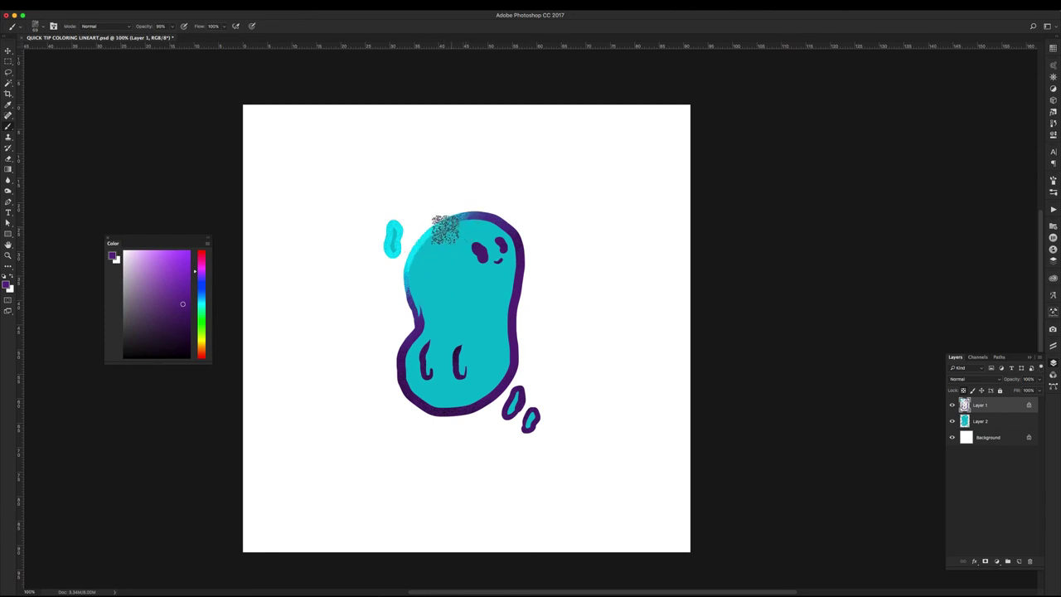
{"action": "mouse_move", "coordinate": [439, 233]}
{"action": "left_mouse_down"}
{"action": "mouse_move", "coordinate": [462, 222]}
{"action": "mouse_move", "coordinate": [455, 233]}
{"action": "left_mouse_up"}
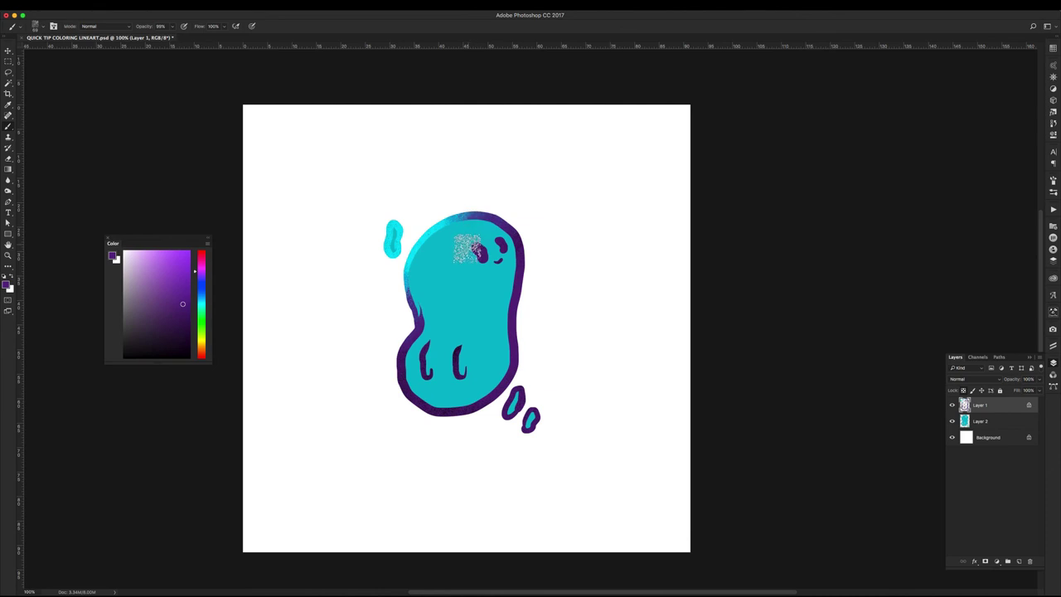
{"action": "key", "text": "z"}
{"action": "left_click", "coordinate": [536, 348], "text": "alt"}
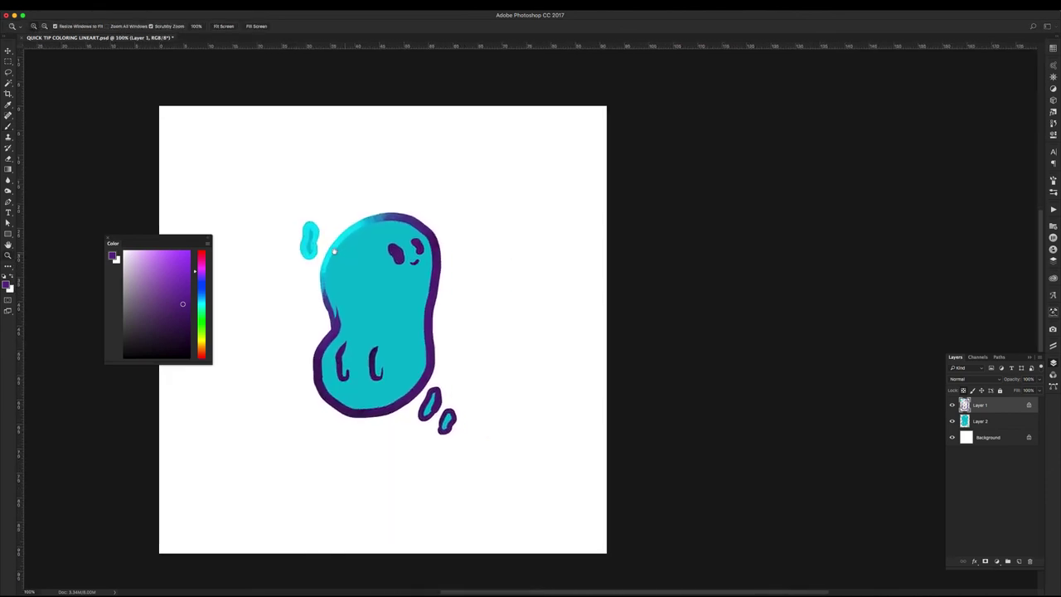
{"action": "mouse_move", "coordinate": [433, 240]}
{"action": "left_mouse_down"}
{"action": "mouse_move", "coordinate": [241, 232]}
{"action": "mouse_move", "coordinate": [237, 207]}
{"action": "mouse_move", "coordinate": [441, 248]}
{"action": "mouse_move", "coordinate": [237, 222]}
{"action": "mouse_move", "coordinate": [474, 247]}
{"action": "mouse_move", "coordinate": [435, 282]}
{"action": "mouse_move", "coordinate": [481, 252]}
{"action": "left_mouse_up"}
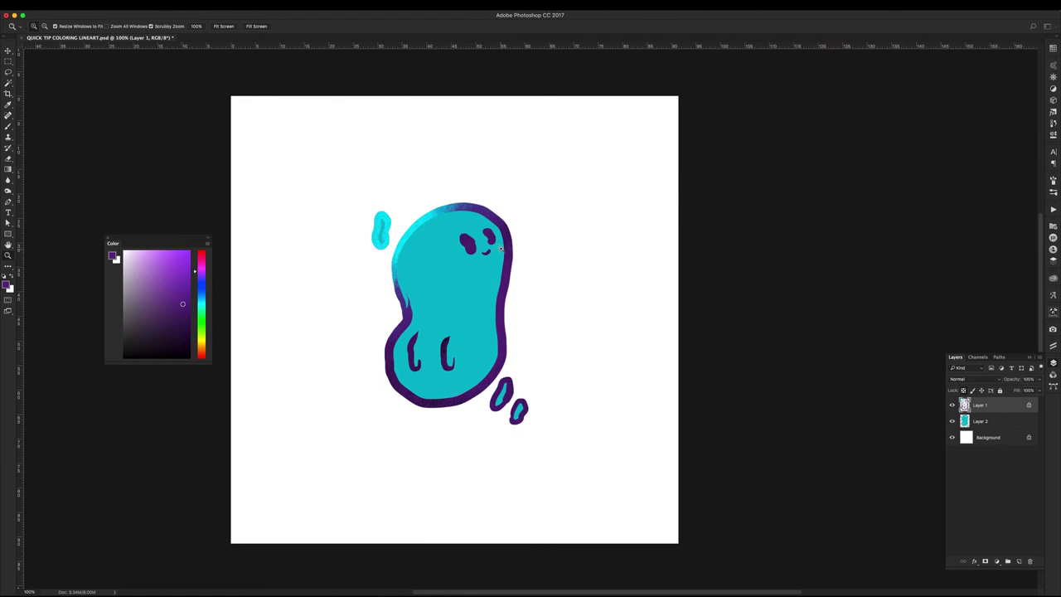
{"action": "left_click_drag", "start_coordinate": [471, 255], "coordinate": [546, 274]}
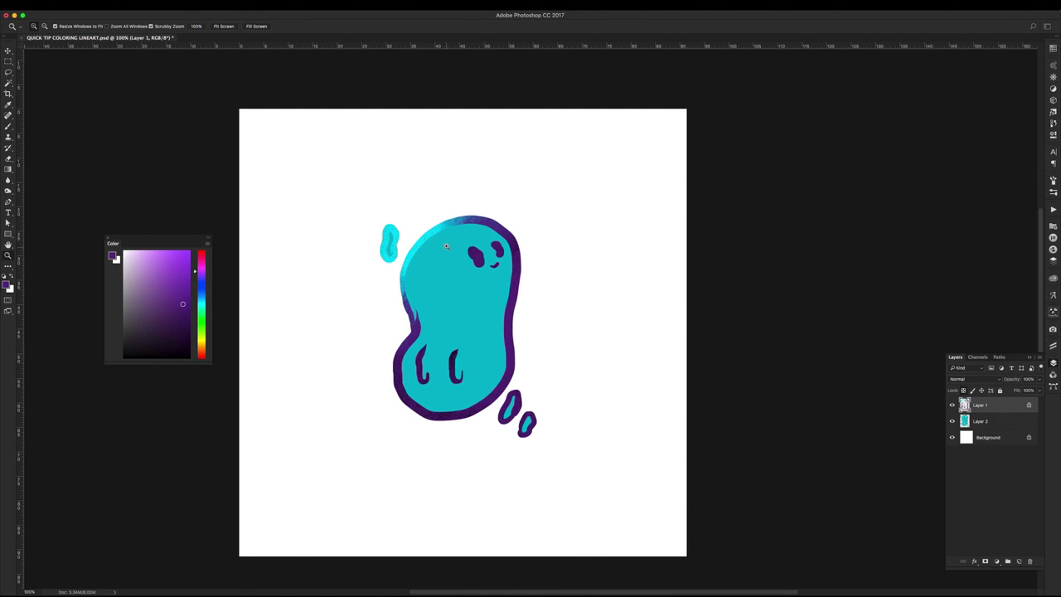
{"action": "mouse_move", "coordinate": [480, 256]}
{"action": "left_mouse_down"}
{"action": "mouse_move", "coordinate": [495, 220]}
{"action": "mouse_move", "coordinate": [545, 266]}
{"action": "left_mouse_up"}
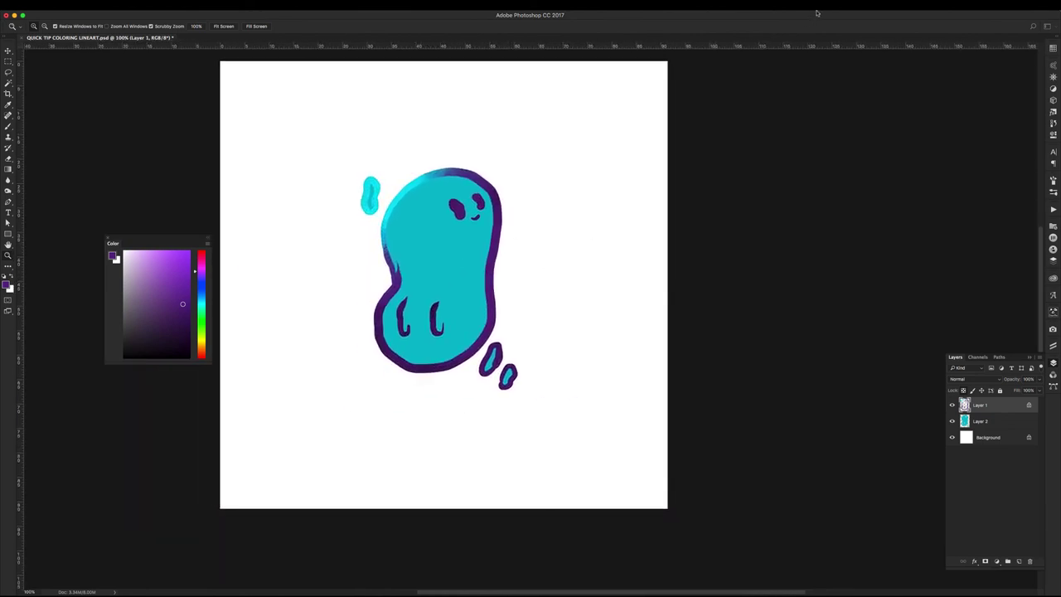